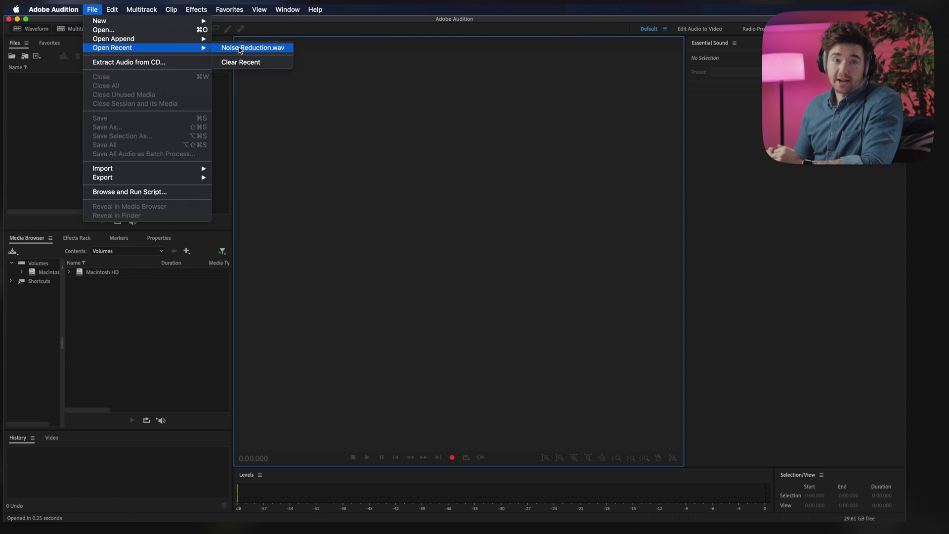
Step: Open Noise Reduction.wav from the recent files list
left_click(241, 47)
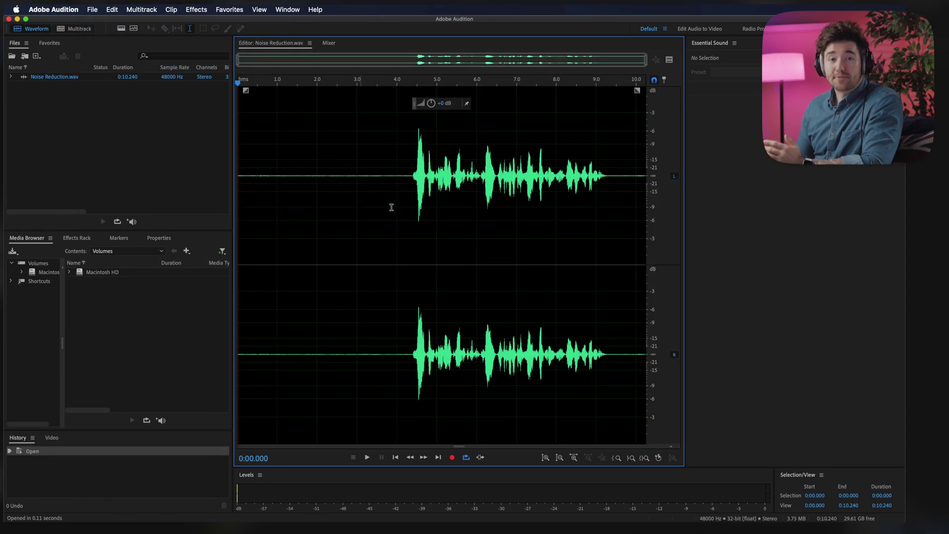
left_click(405, 87)
key("space")
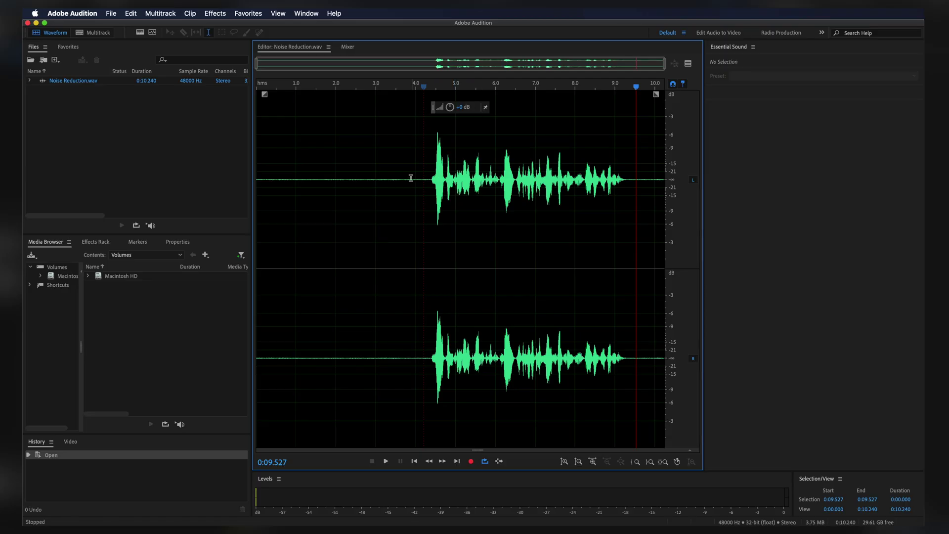
left_click_drag(410, 178, 156, 173)
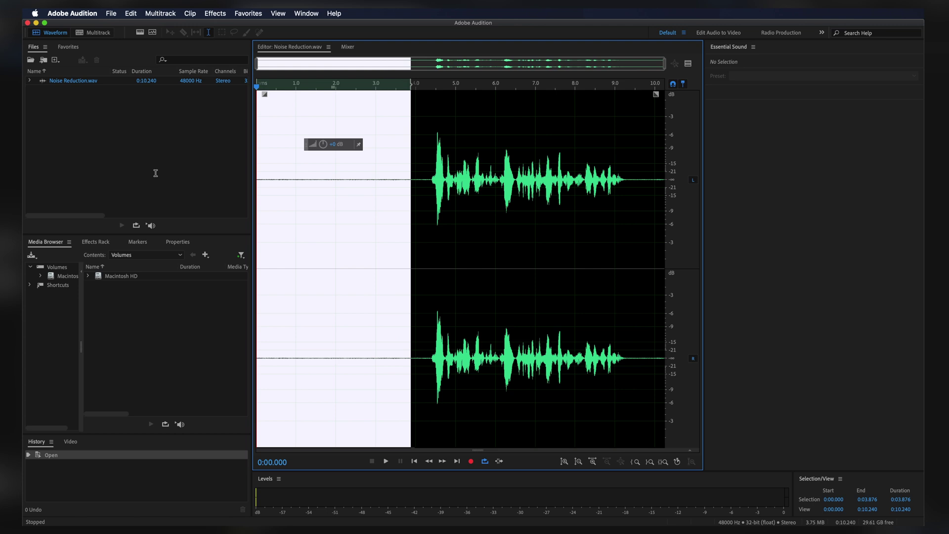
left_click_drag(333, 145, 370, 121)
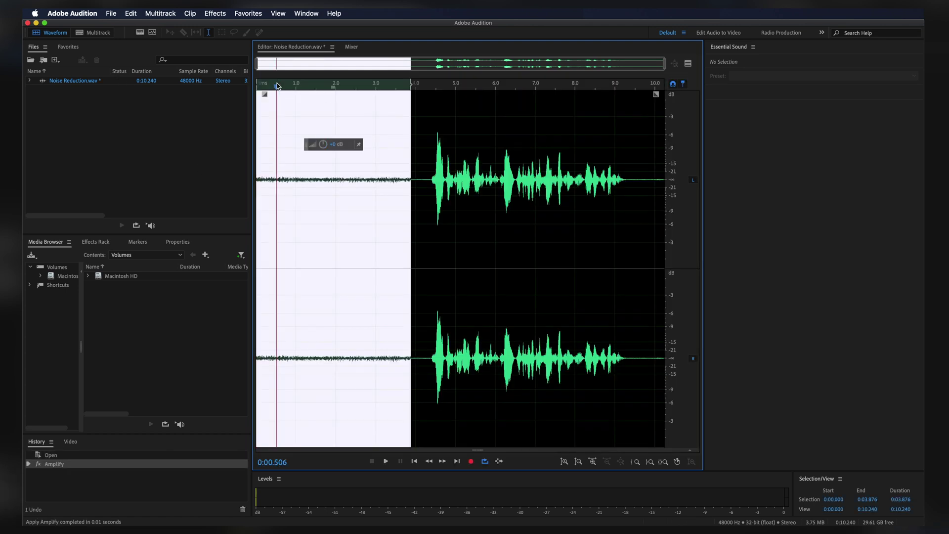
key("space")
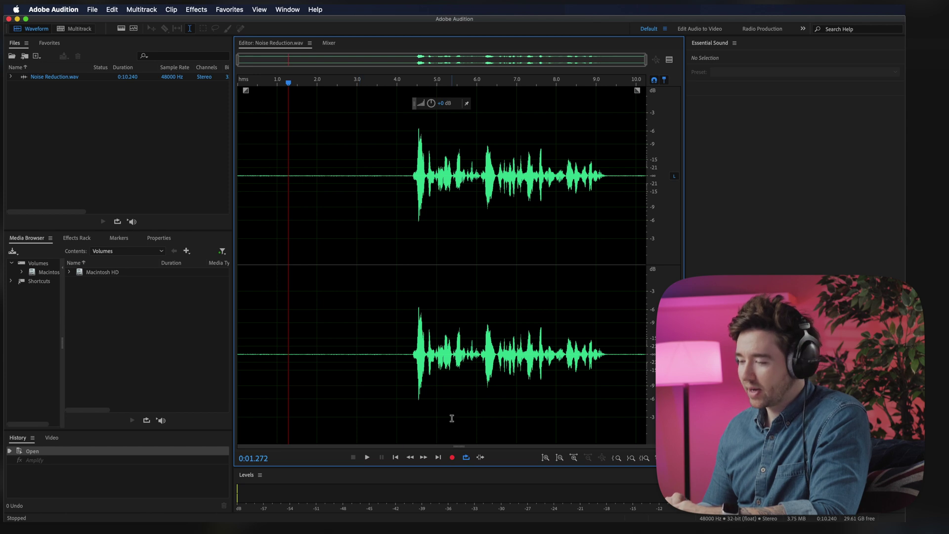
Step: Reveal the spectral frequency display under the waveform and set its frequency scale to Full Logarithmic
left_click_drag(367, 466, 369, 267)
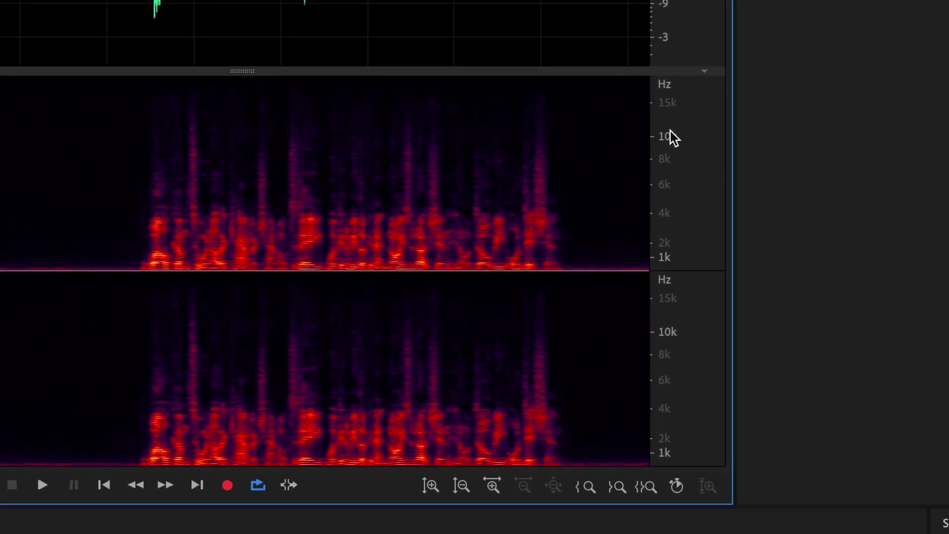
right_click(857, 149)
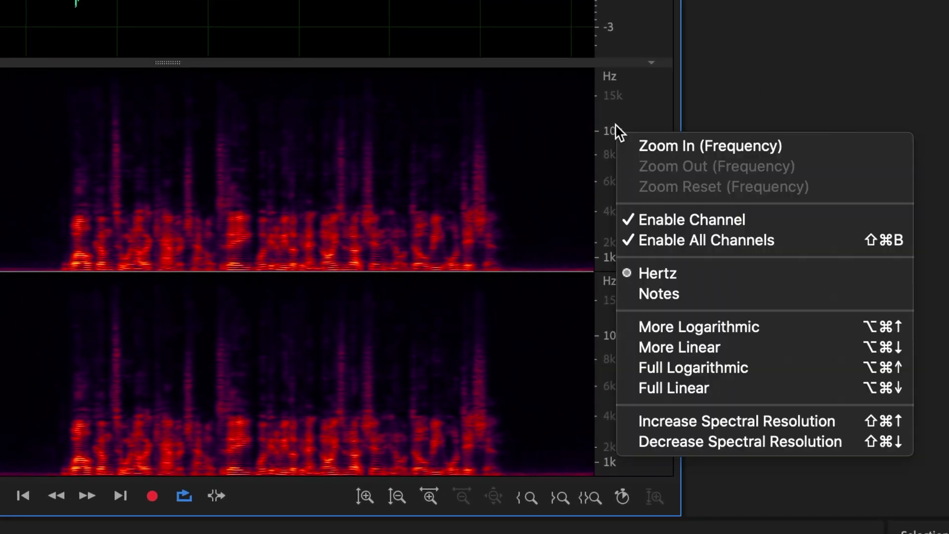
left_click(675, 367)
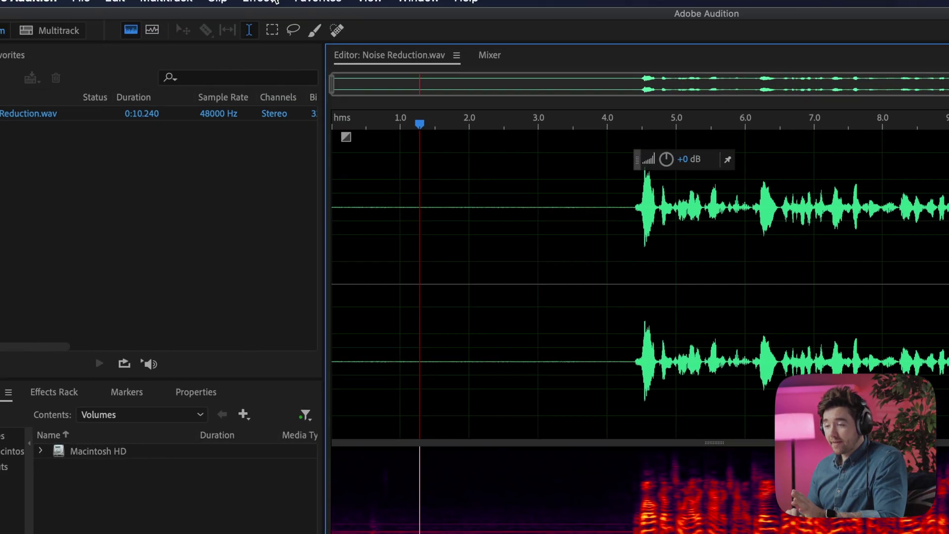
Step: Open the Noise Reduction (process) effect and move its window away from the waveform
left_click(288, 36)
mouse_move(367, 306)
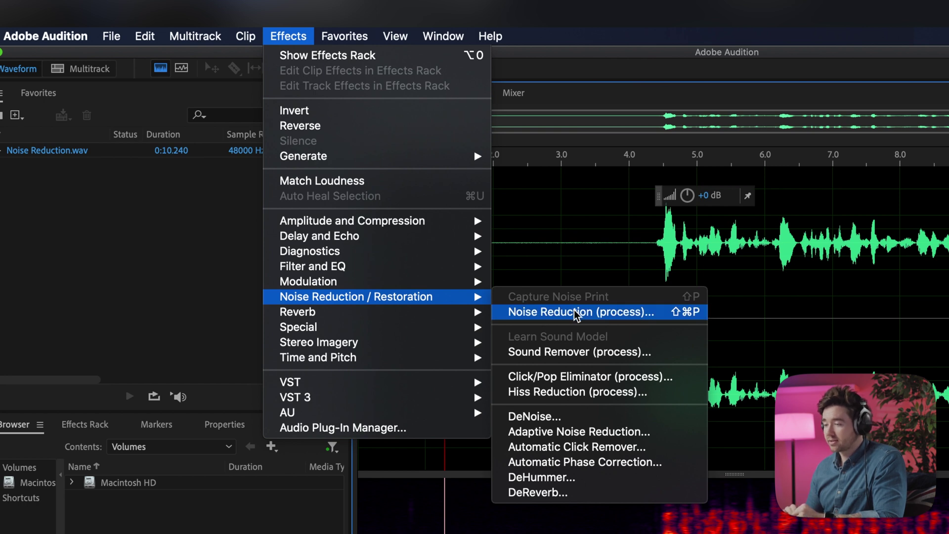
left_click(575, 311)
left_click_drag(535, 102, 653, 103)
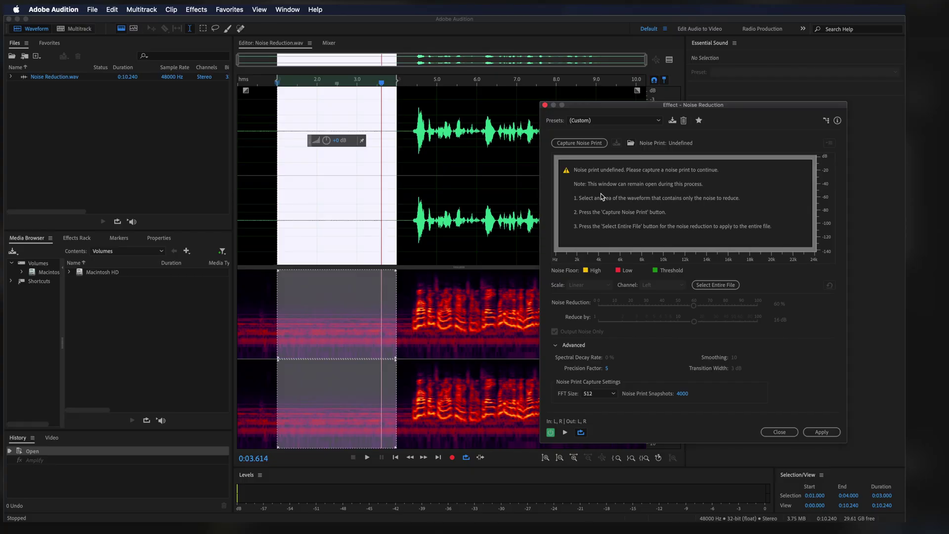
Step: Capture a noise print, try Noise Reduction at 100% then 56%, and Reduce by 1.9 dB
left_click(588, 144)
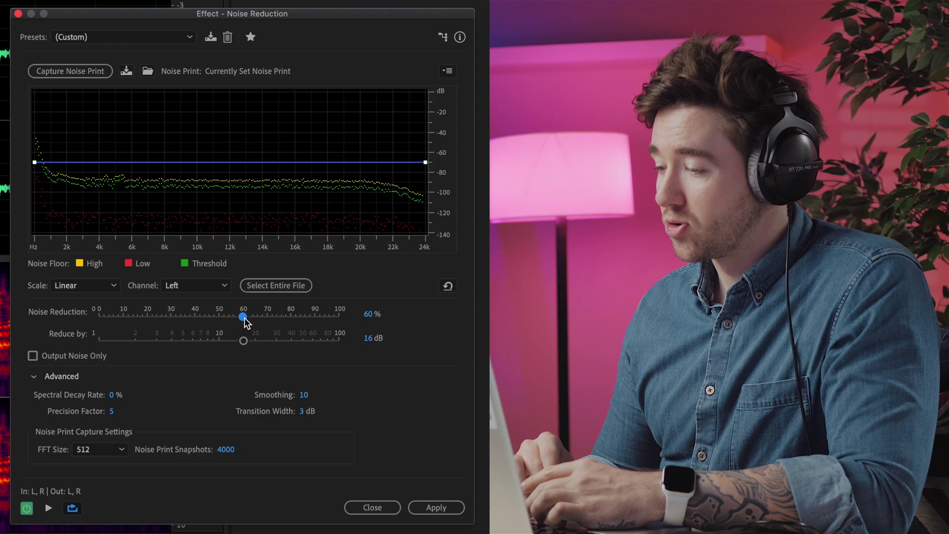
left_click_drag(553, 271, 784, 279)
left_click_drag(339, 316, 138, 329)
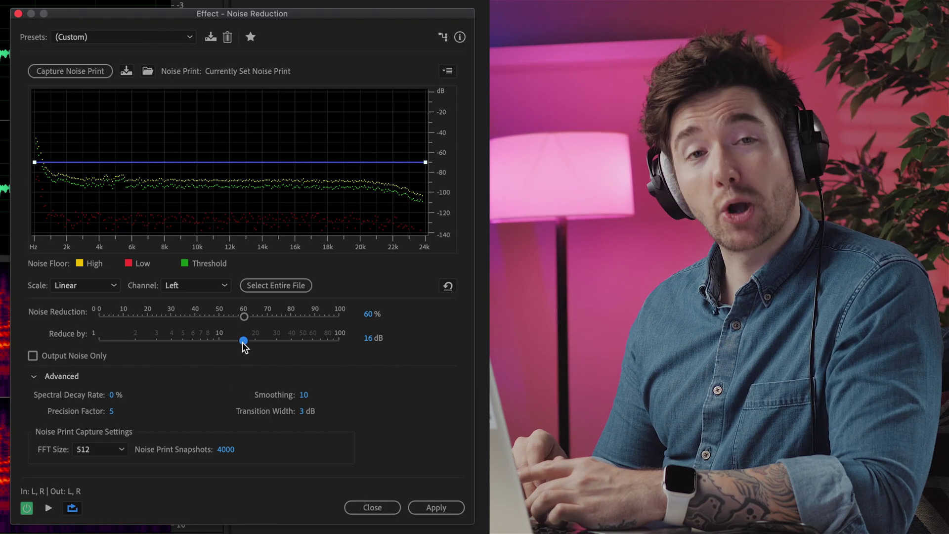
left_click_drag(242, 342, 141, 344)
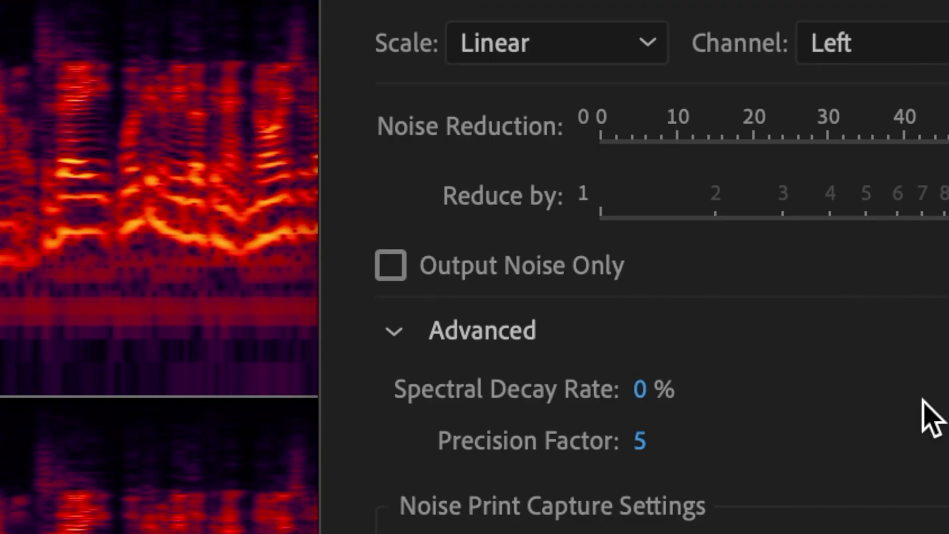
left_click(393, 267)
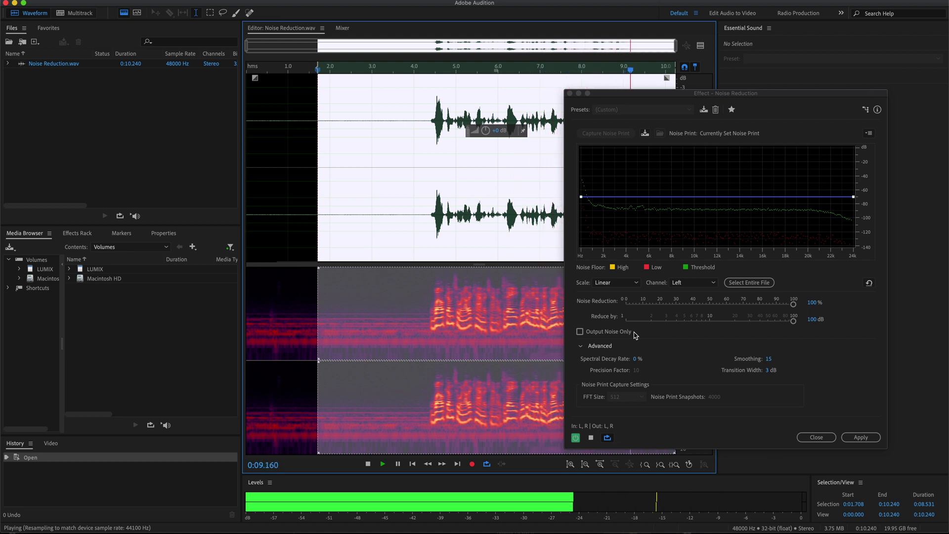
Step: Turn on Output Noise Only in the Noise Reduction effect
left_click(580, 331)
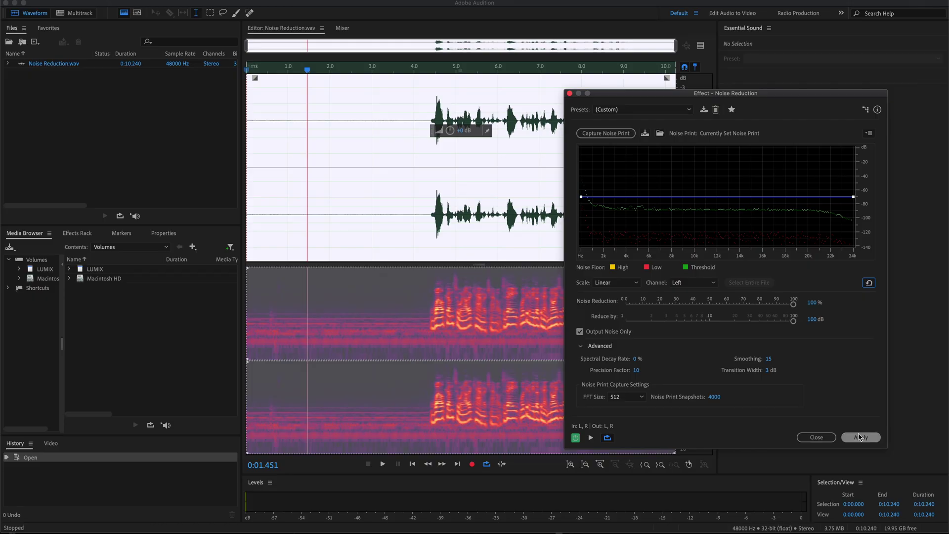
Step: Disable Output Noise Only, preview playback from about 1.3 seconds, and raise Spectral Decay Rate to 31%
left_click(858, 438)
left_click(302, 168)
key("space")
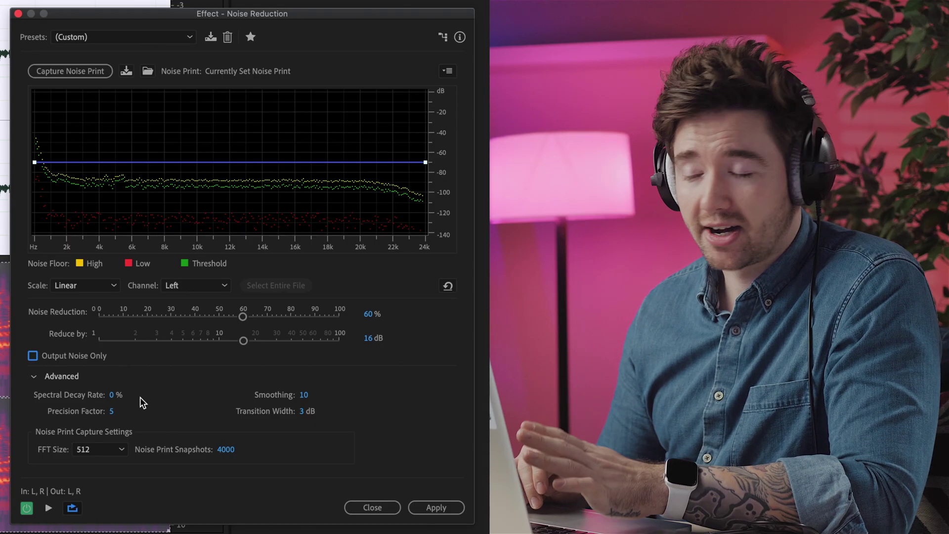
left_click_drag(111, 394, 227, 384)
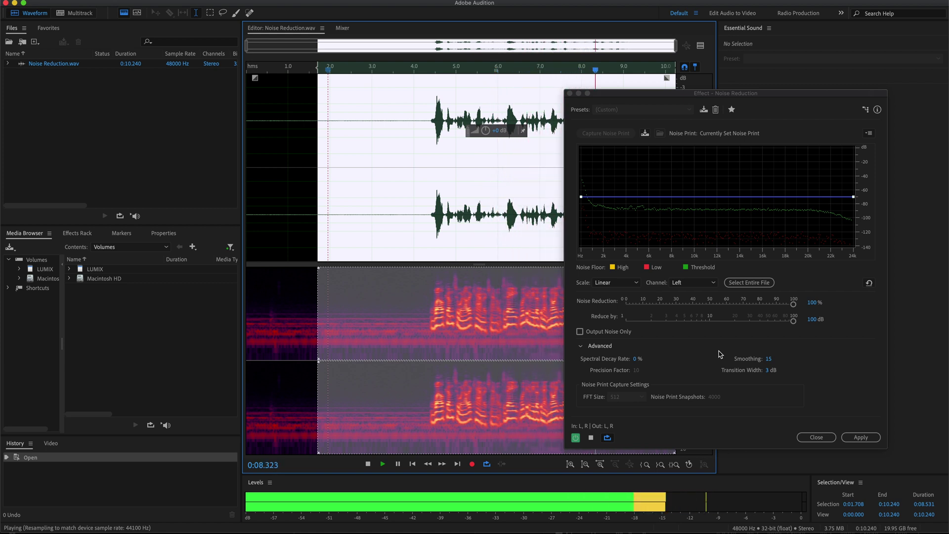
Step: Push Spectral Decay Rate to 100% and lower Precision Factor to 1
left_click_drag(636, 359, 689, 361)
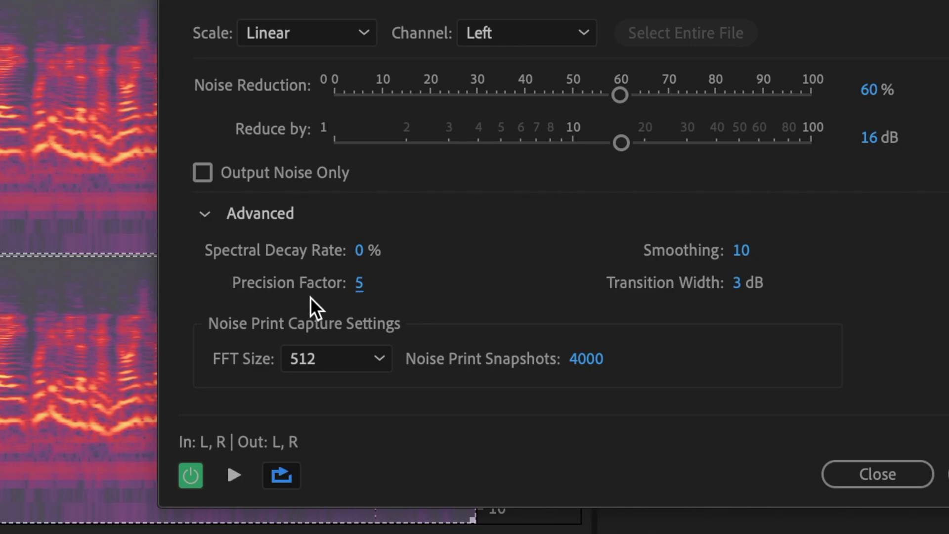
left_click_drag(360, 295, 282, 295)
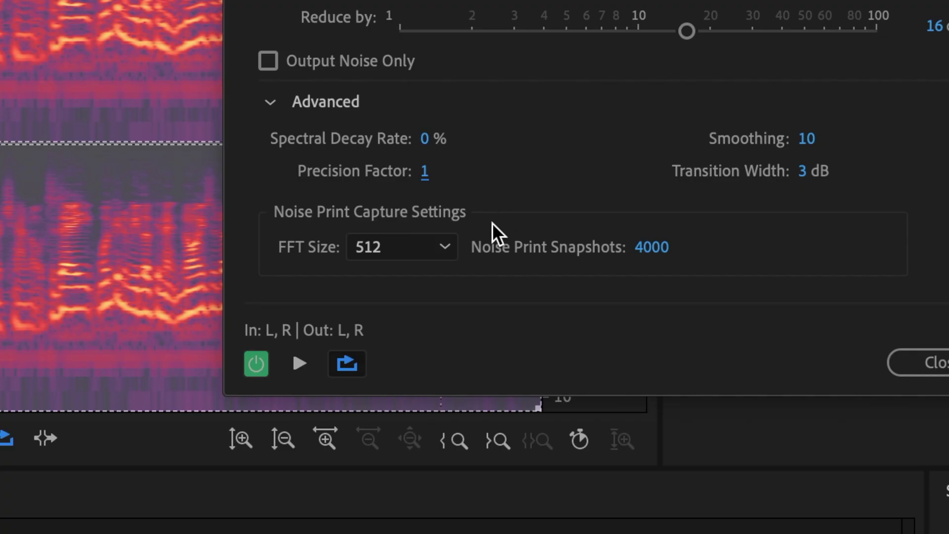
Step: Set FFT Size to 4096 and recapture the noise print
left_click(444, 245)
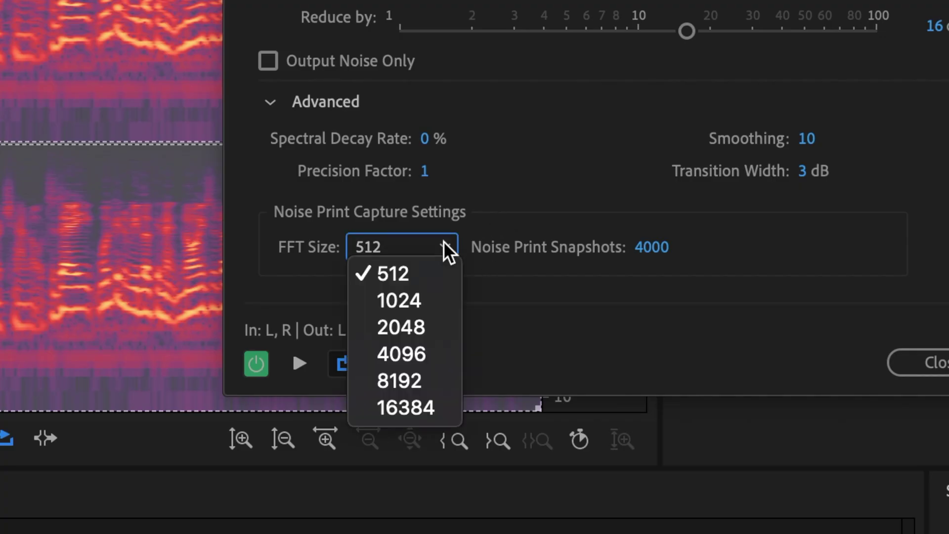
left_click(428, 351)
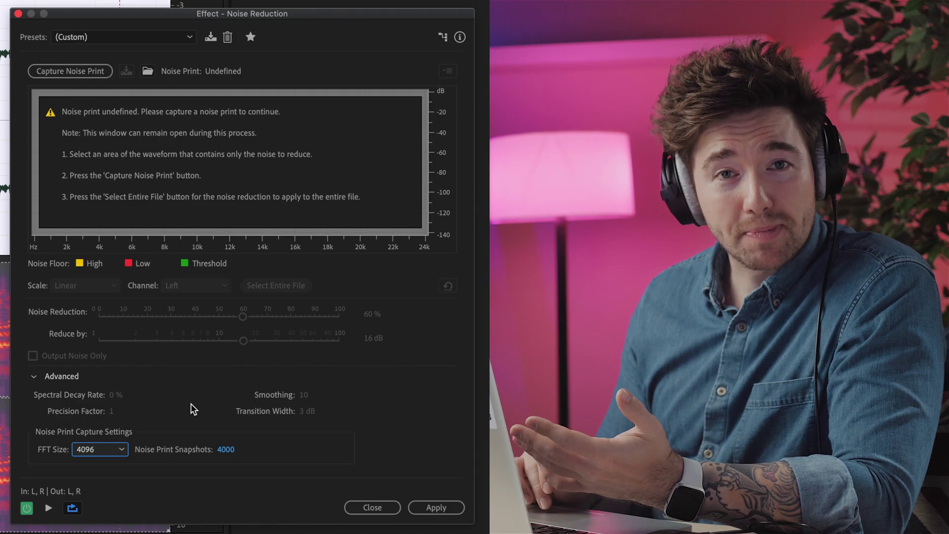
left_click(70, 71)
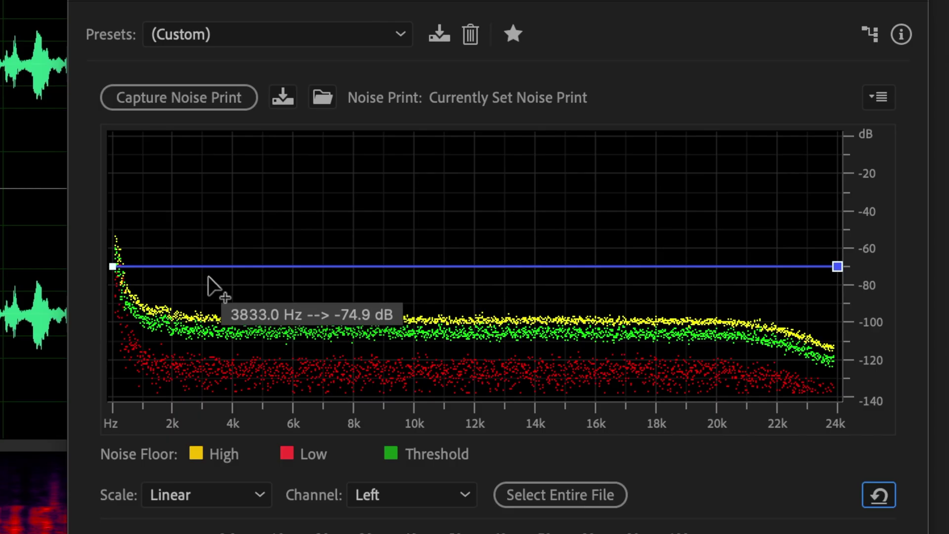
Step: Shape the threshold curve with points near 2.5, 5.5, 12 (-108 dB) and 19 kHz
left_click(187, 265)
left_click_drag(275, 266, 280, 295)
left_click_drag(472, 285, 479, 334)
left_click(684, 301)
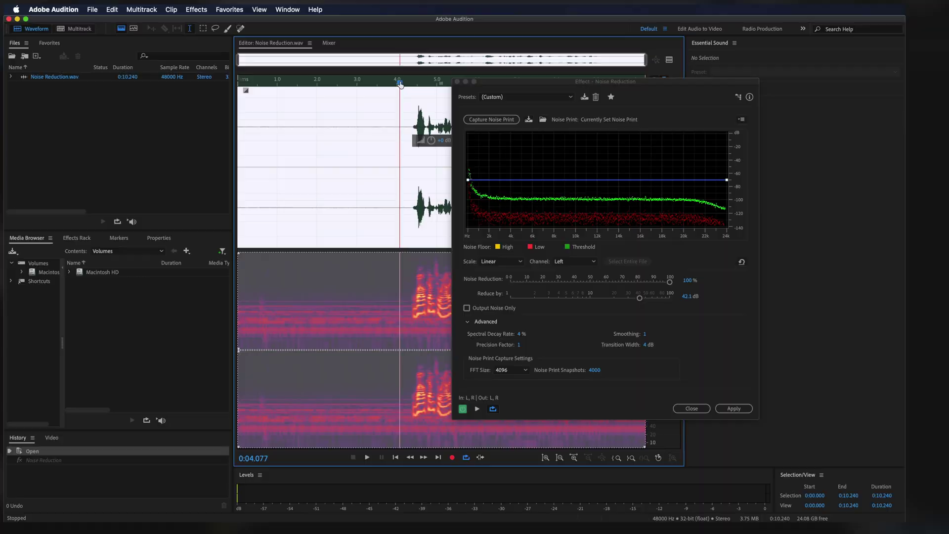
Step: Preview the speech, set Reduce by 45.9 dB, Spectral Decay 8%, Smoothing 58, and apply
left_click_drag(400, 85, 682, 285)
key("space")
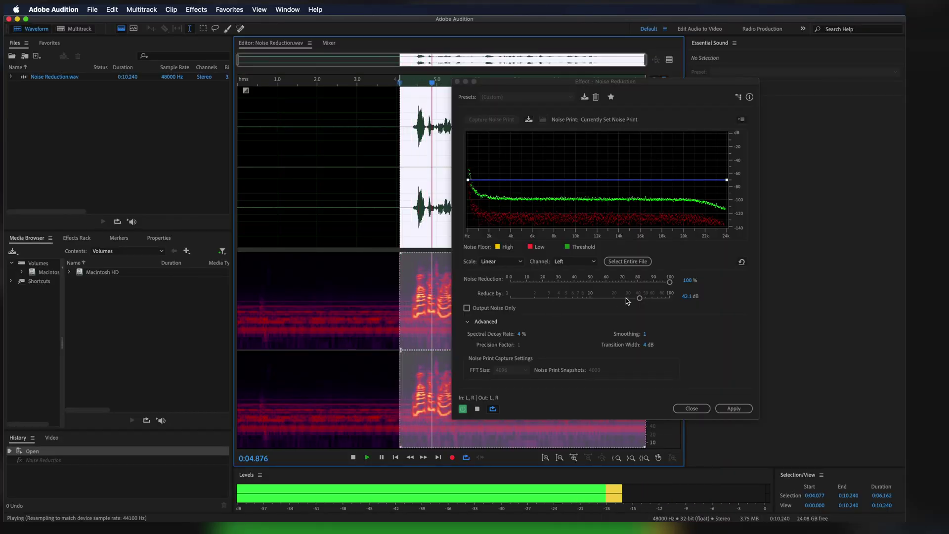
left_click_drag(640, 302, 652, 298)
left_click(519, 334)
type("8")
left_click_drag(643, 334, 674, 334)
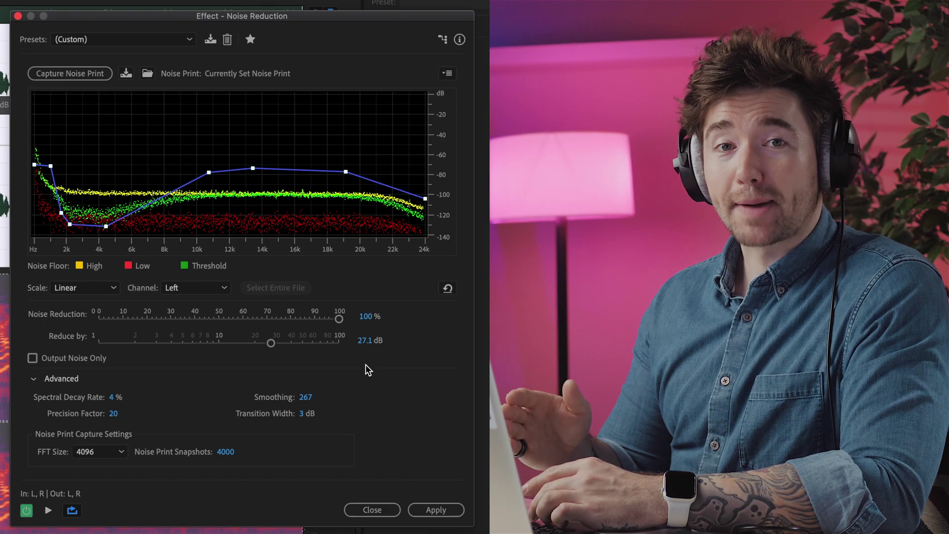
left_click(444, 505)
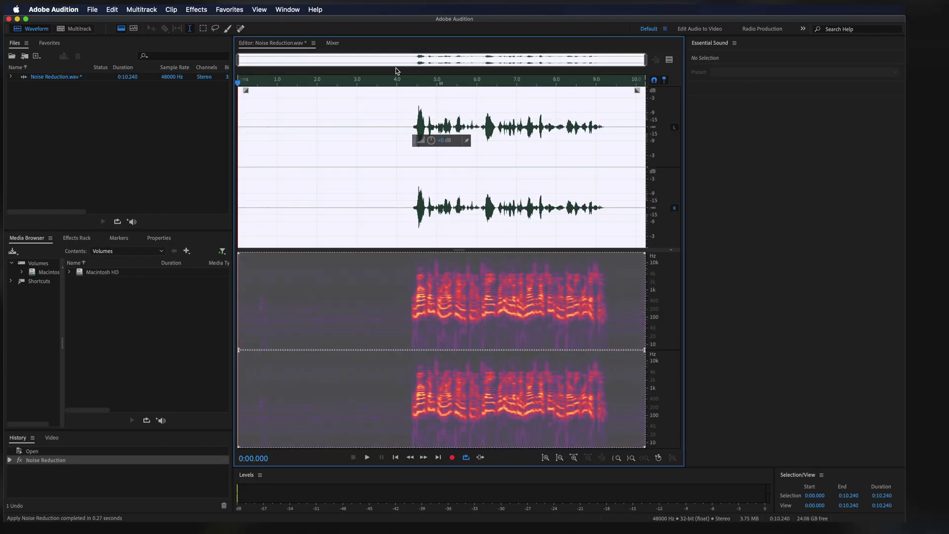
left_click(392, 82)
left_click(366, 82)
key("space")
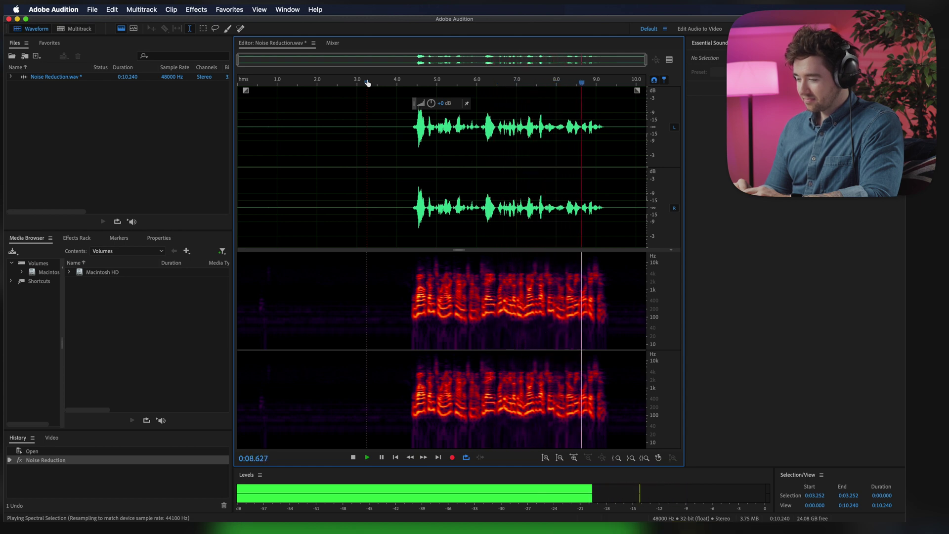
key("space")
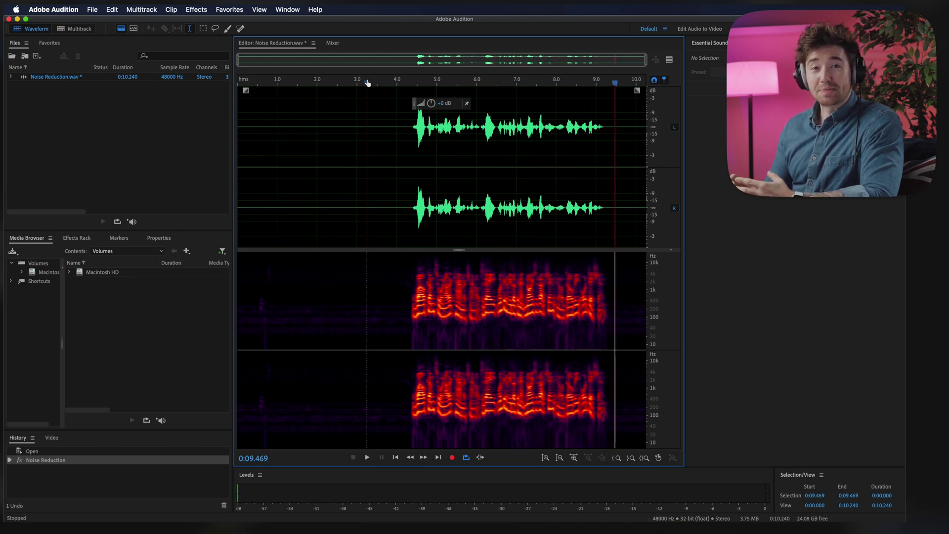